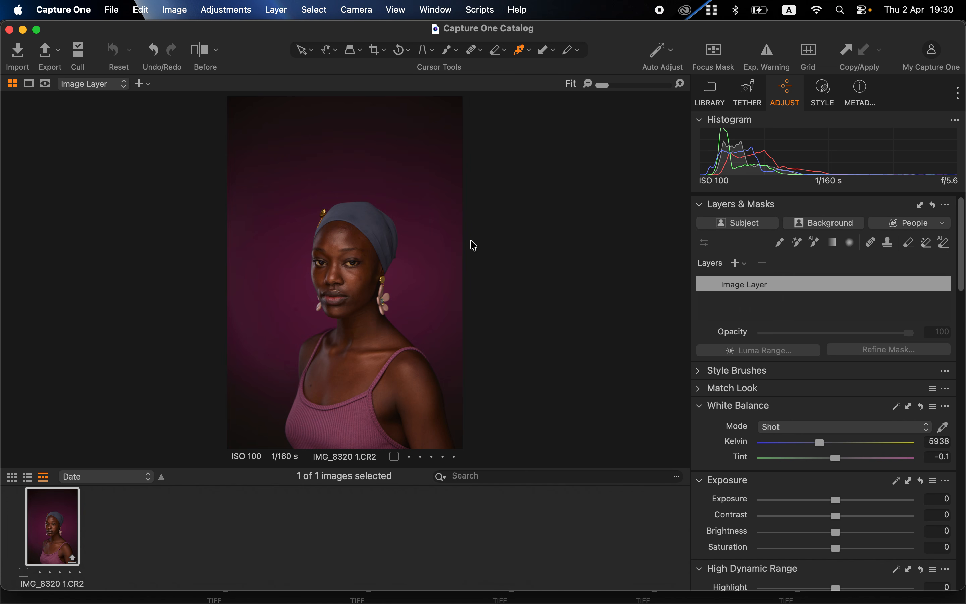
# Step: Adjust the portrait's RGB Levels by setting the input black point to 5 and the input white point to 216
pyautogui.scroll(-5, 832, 459)
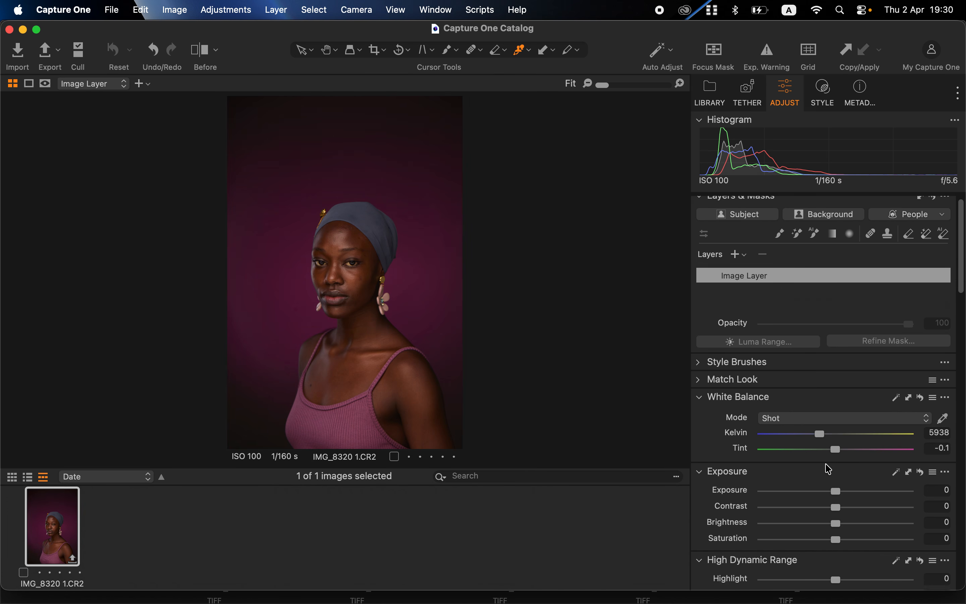
pyautogui.scroll(-10, 829, 468)
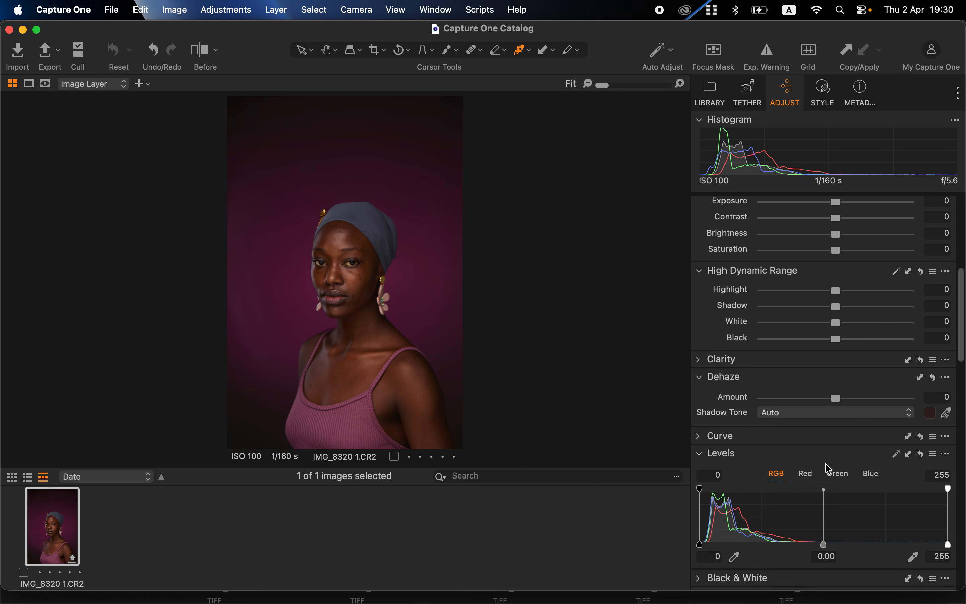
pyautogui.scroll(-2, 828, 469)
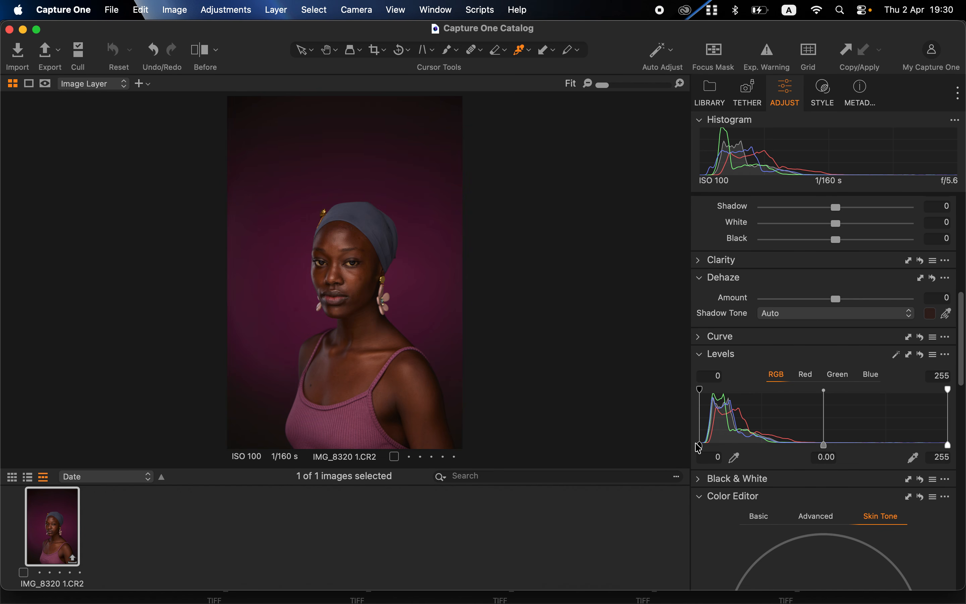
pyautogui.moveTo(700, 444); pyautogui.dragTo(706, 448)
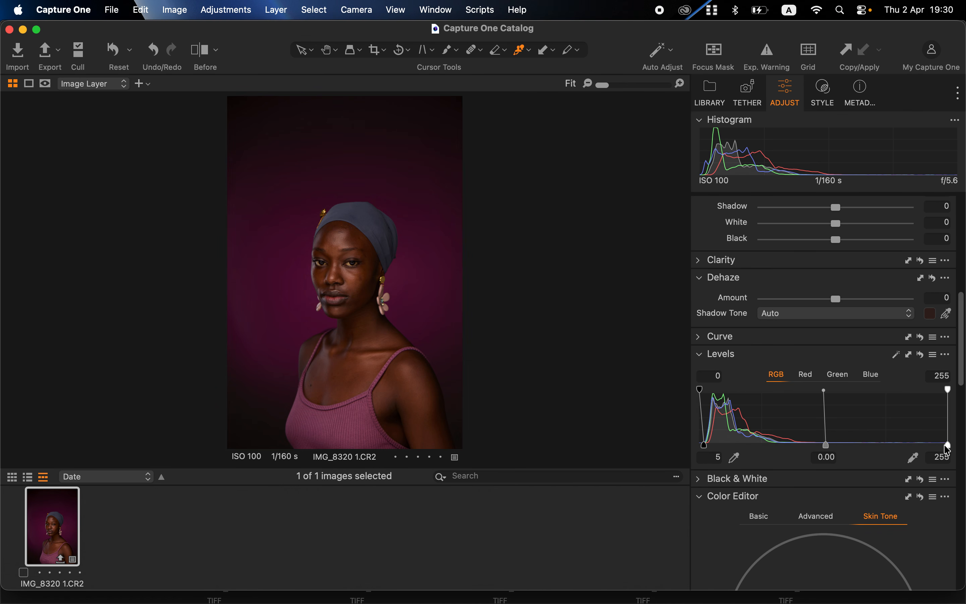
pyautogui.moveTo(948, 445); pyautogui.dragTo(906, 447)
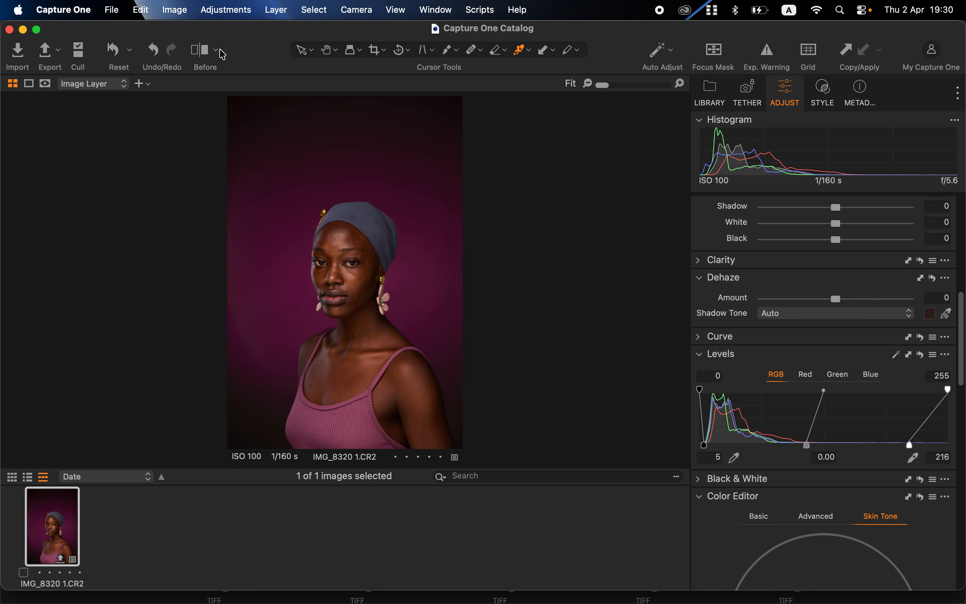
# Step: Compare the portrait before and after the Levels change across the whole frame, and hide the comparison
pyautogui.click(199, 51)
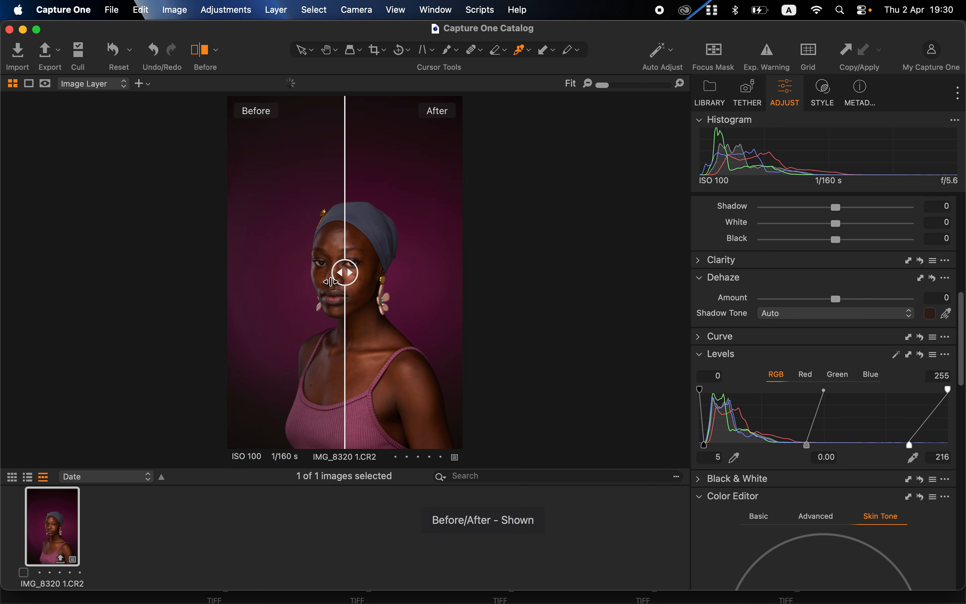
pyautogui.moveTo(345, 274); pyautogui.dragTo(178, 287)
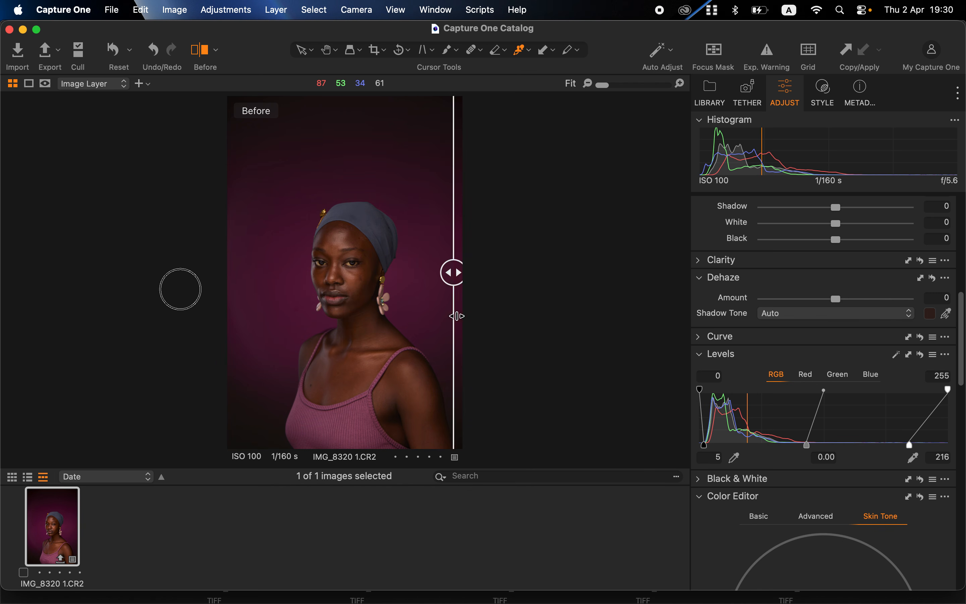
pyautogui.click(201, 52)
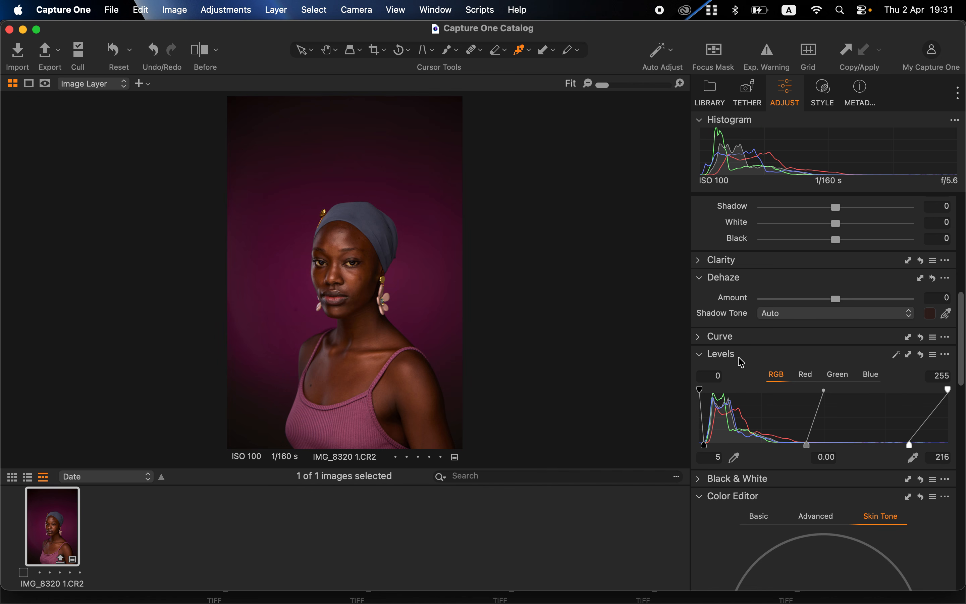
# Step: Create a People mask covering only Body Skin and Face Skin, without Eyes and Eyebrows, and check its coverage with the mask overlay
pyautogui.scroll(10, 862, 368)
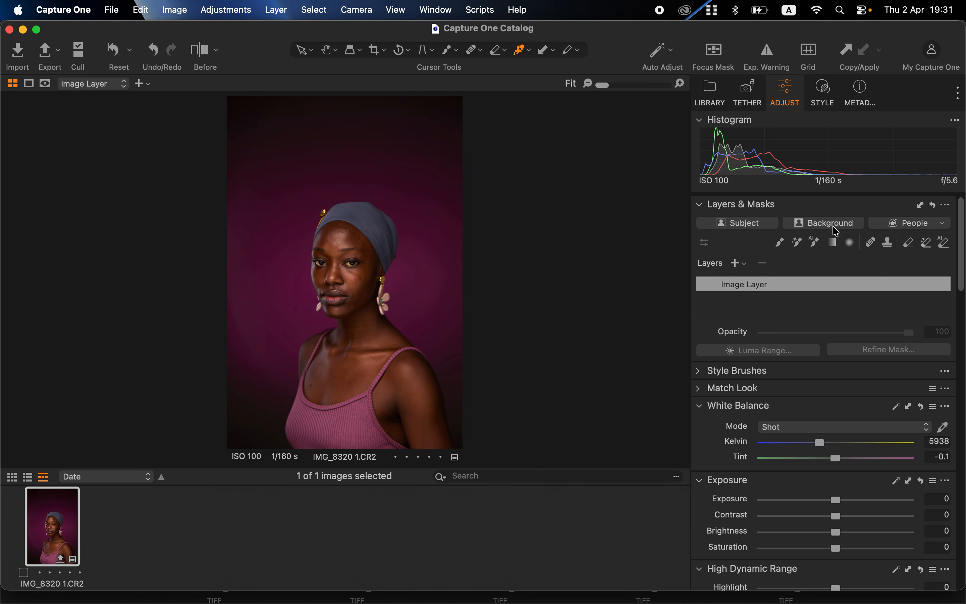
pyautogui.click(944, 225)
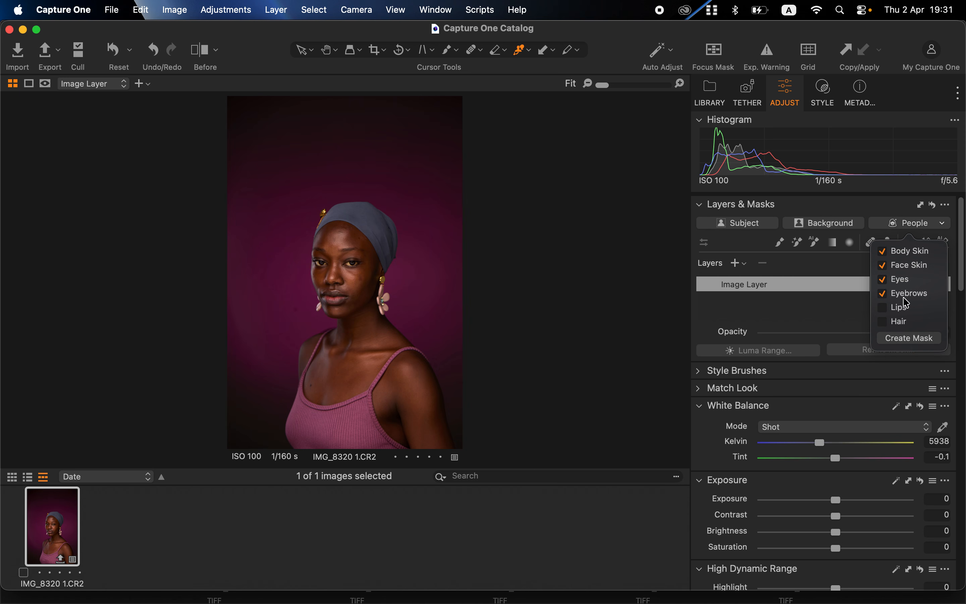
pyautogui.click(883, 281)
pyautogui.click(884, 294)
pyautogui.click(902, 341)
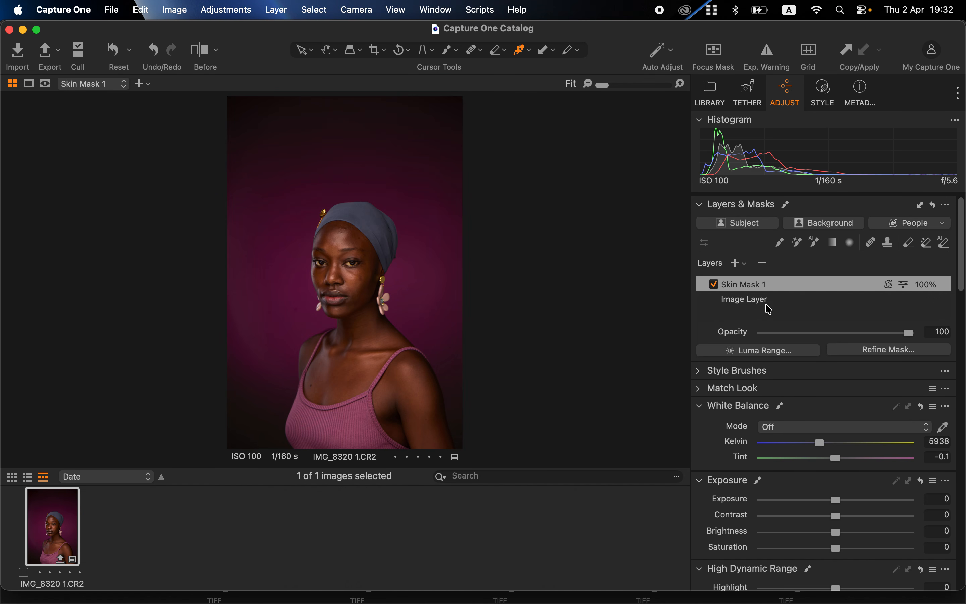
pyautogui.press('m')
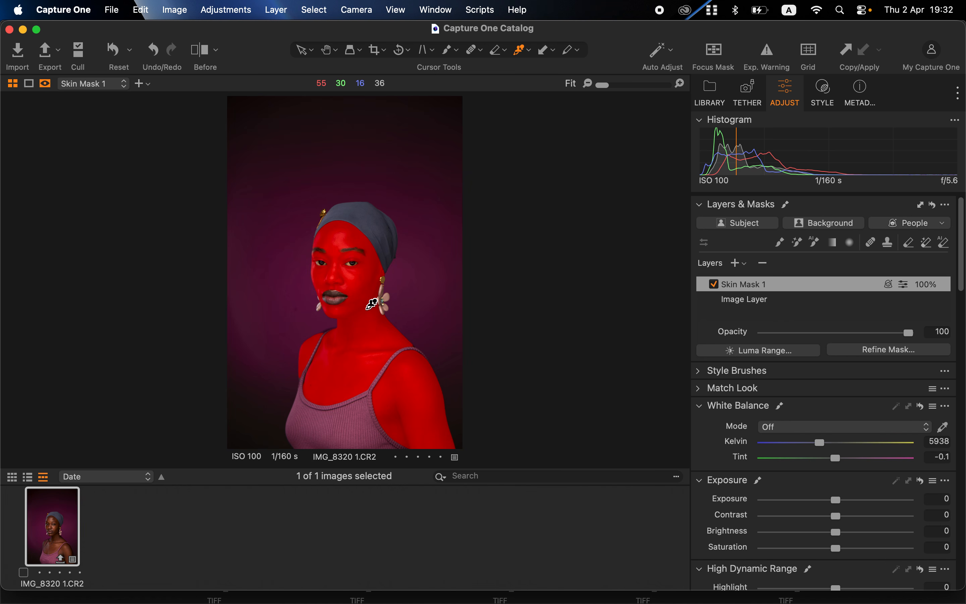
pyautogui.press('m')
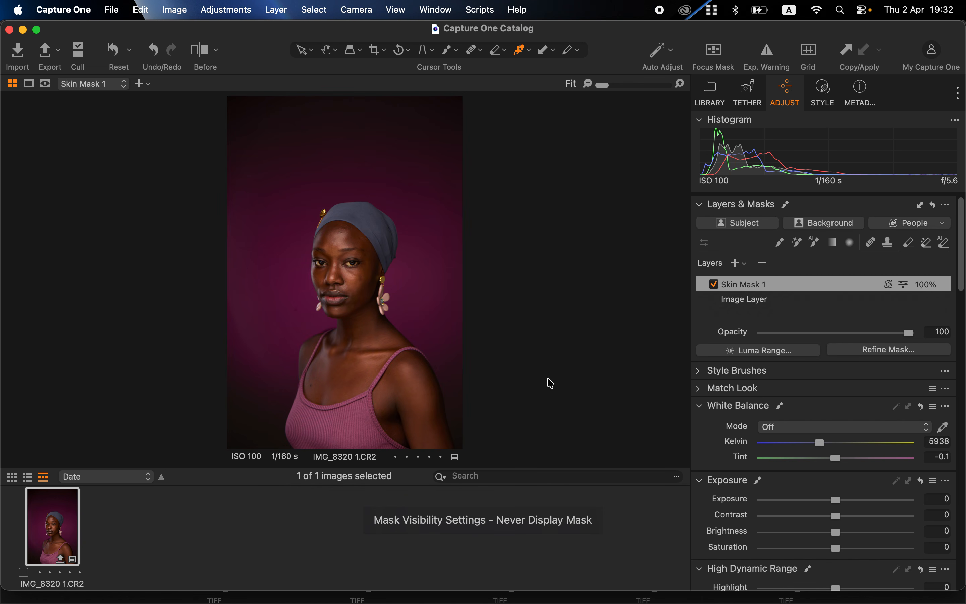
# Step: Sample the skin color from the forehead in the Color Editor's Skin Tone mode on the skin mask layer
pyautogui.scroll(-15, 885, 457)
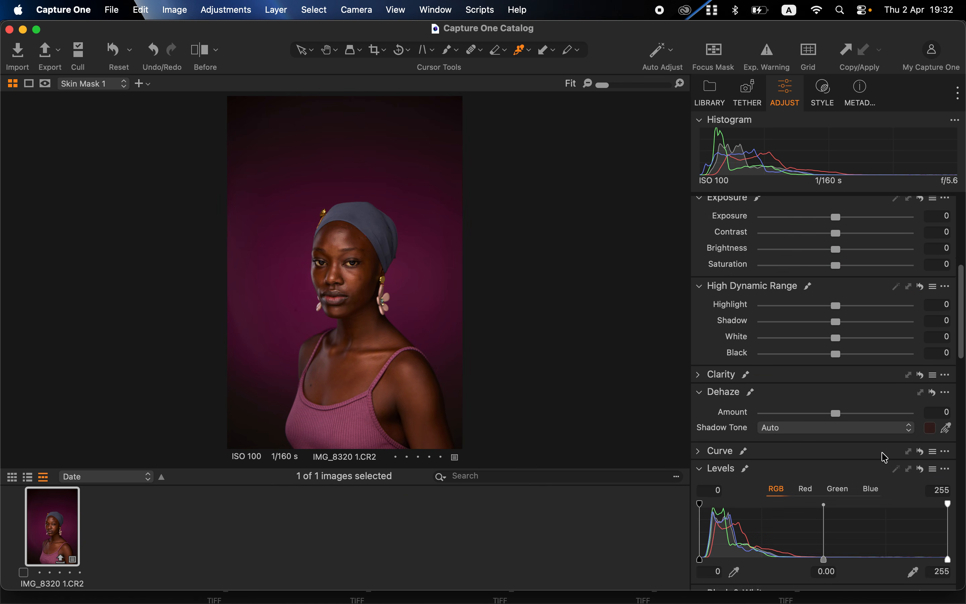
pyautogui.scroll(-5, 882, 456)
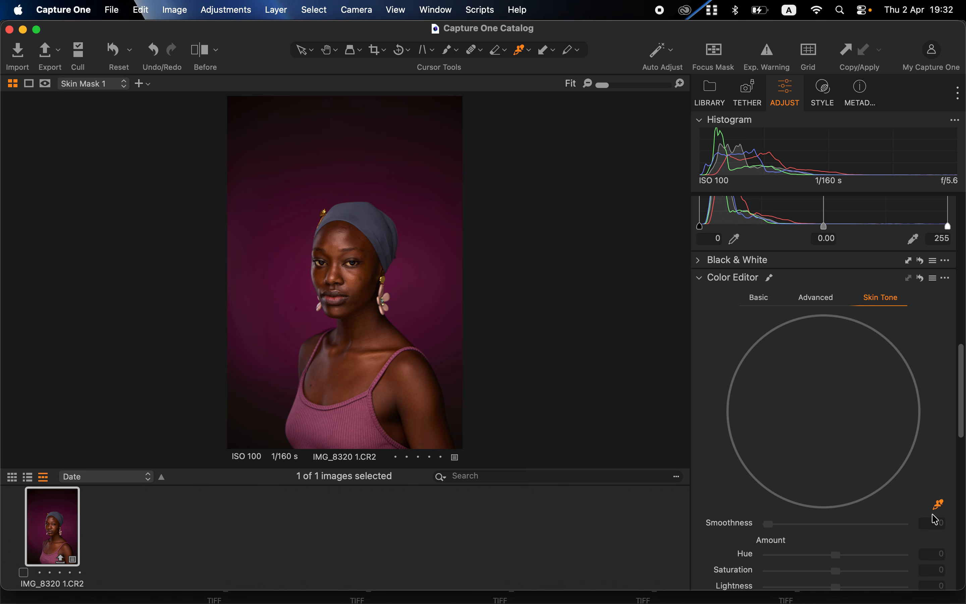
pyautogui.click(936, 505)
pyautogui.click(938, 505)
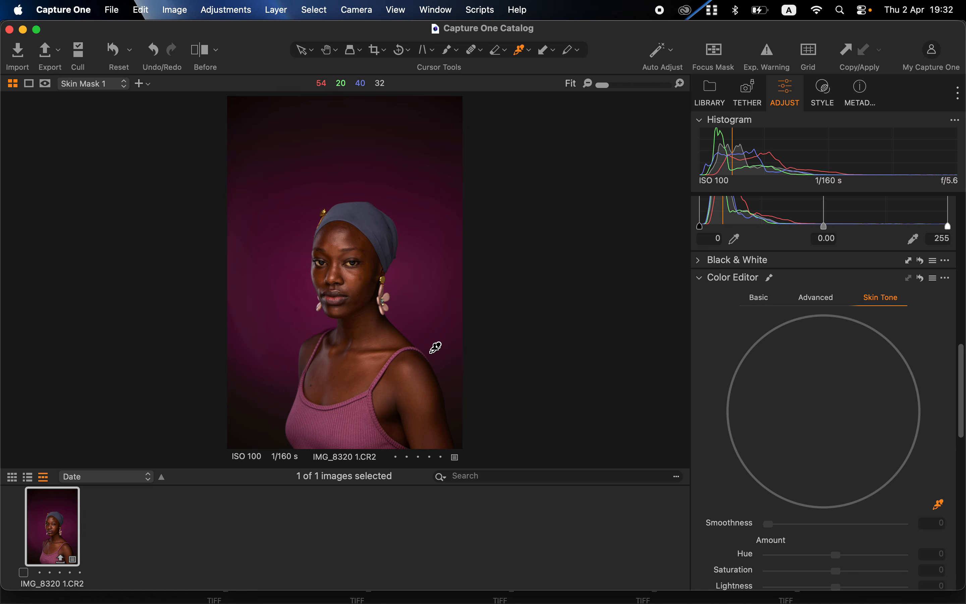
pyautogui.press('super+plus')
pyautogui.press('super+plus')
pyautogui.press('super+plus')
pyautogui.press('super+plus')
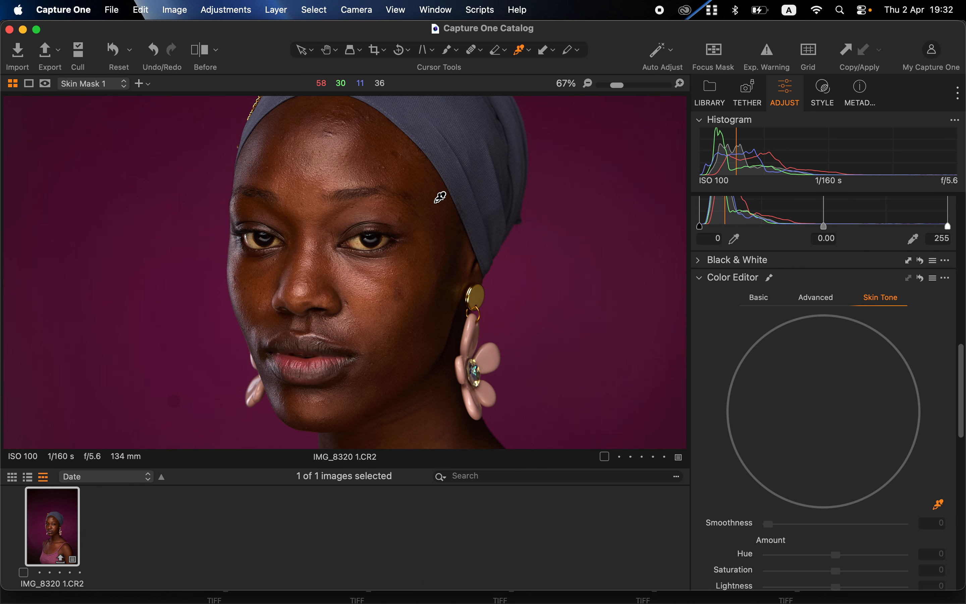
pyautogui.click(275, 151)
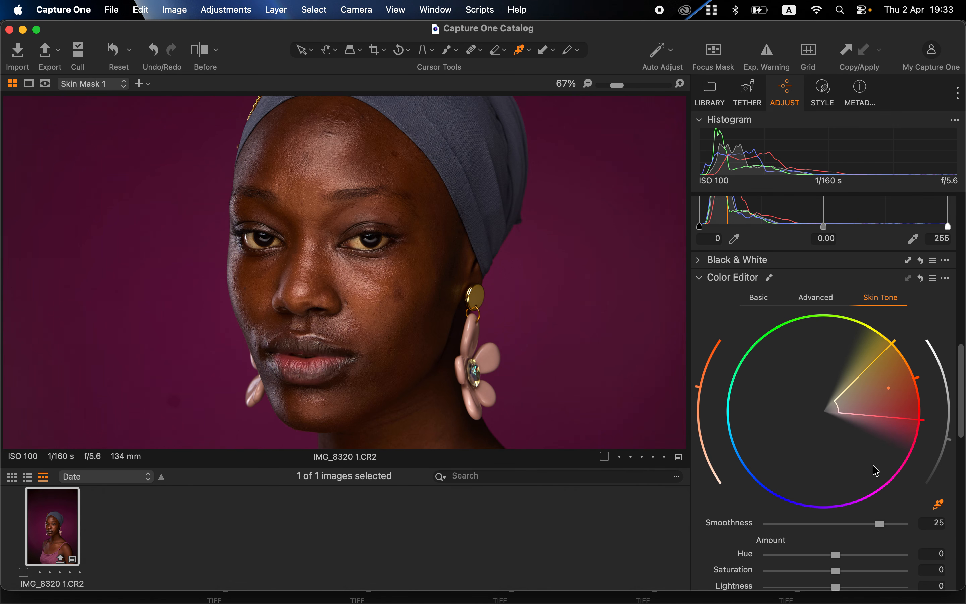
# Step: Set the Skin Tone Uniformity Hue to 95.3, compare before and after, and set Uniformity Saturation to 91.4
pyautogui.scroll(-5, 873, 466)
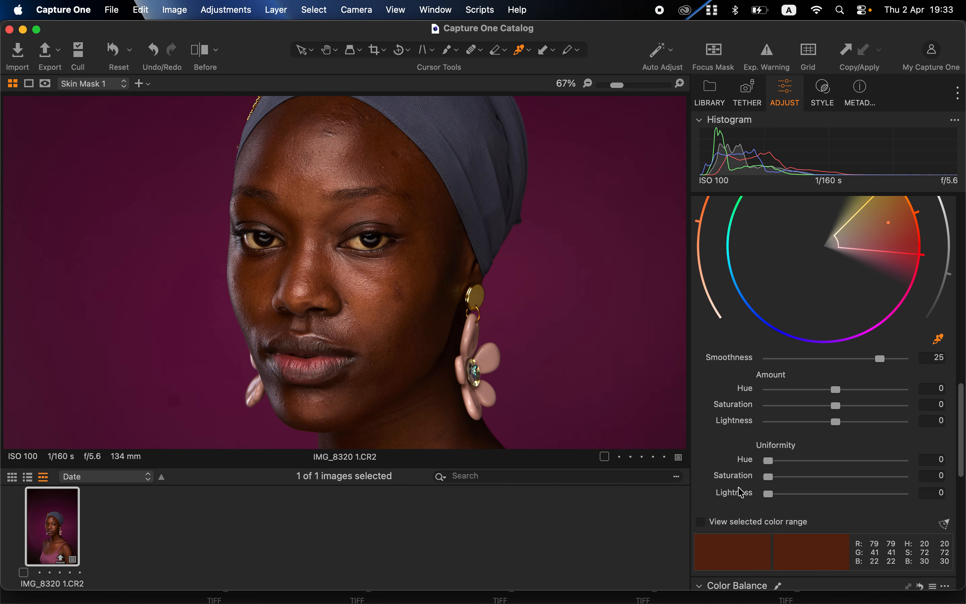
pyautogui.moveTo(775, 460); pyautogui.dragTo(905, 469)
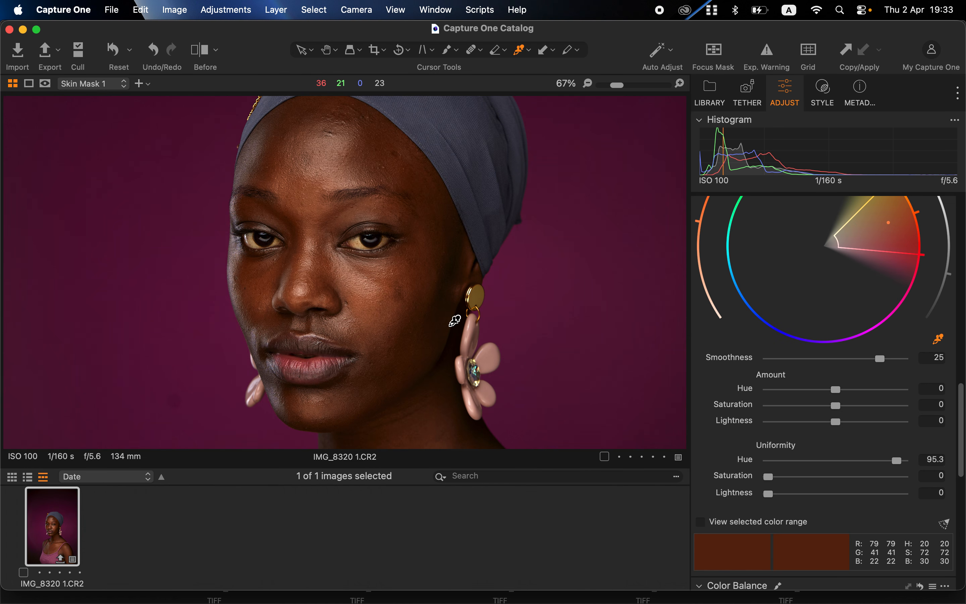
pyautogui.click(195, 45)
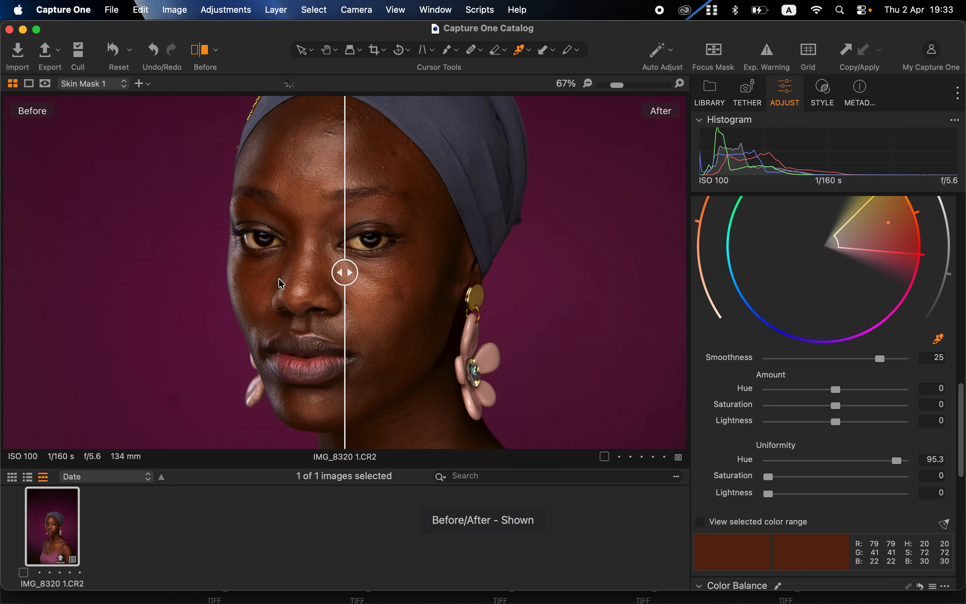
pyautogui.moveTo(343, 268); pyautogui.dragTo(208, 222)
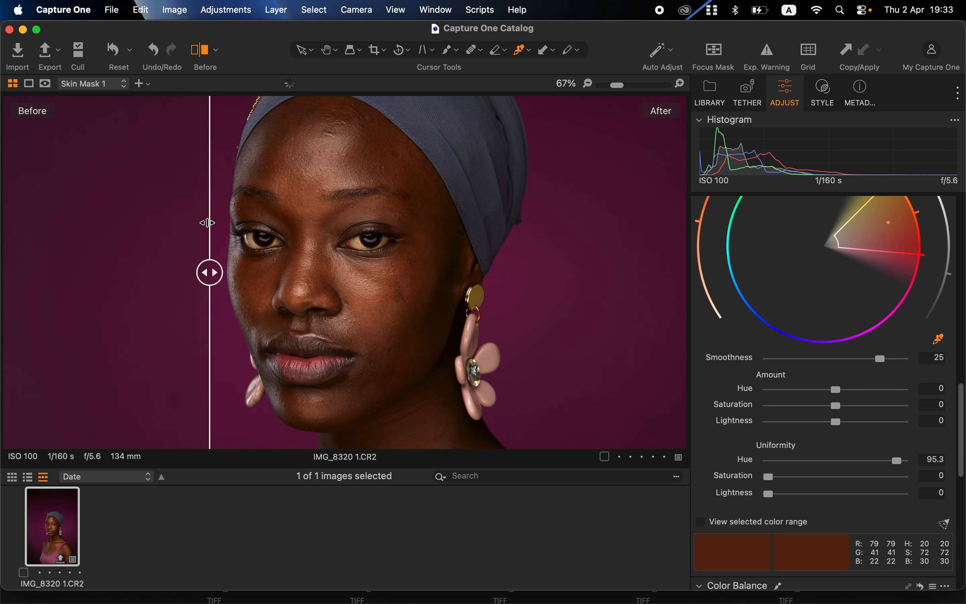
pyautogui.click(204, 63)
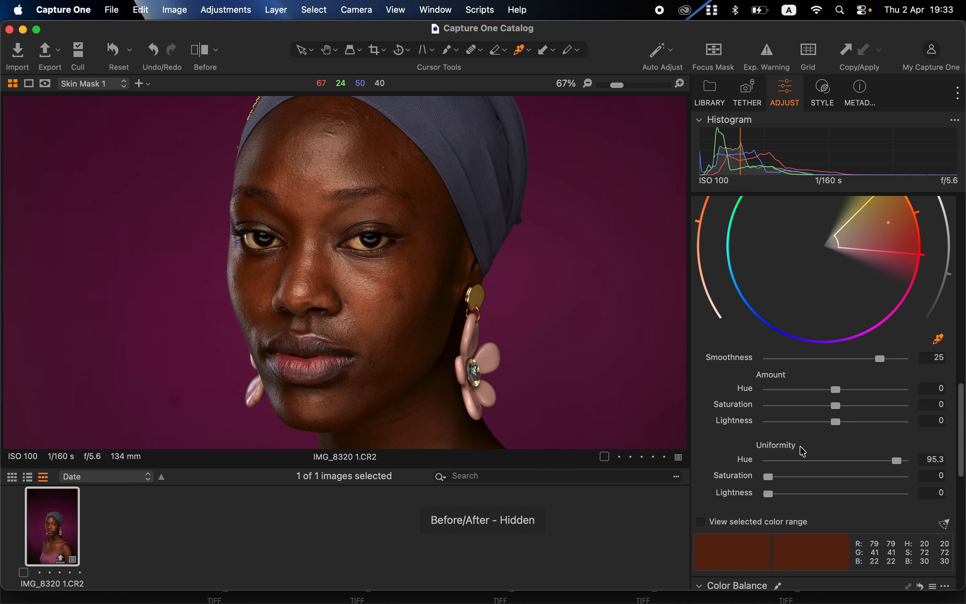
pyautogui.moveTo(799, 477); pyautogui.dragTo(891, 487)
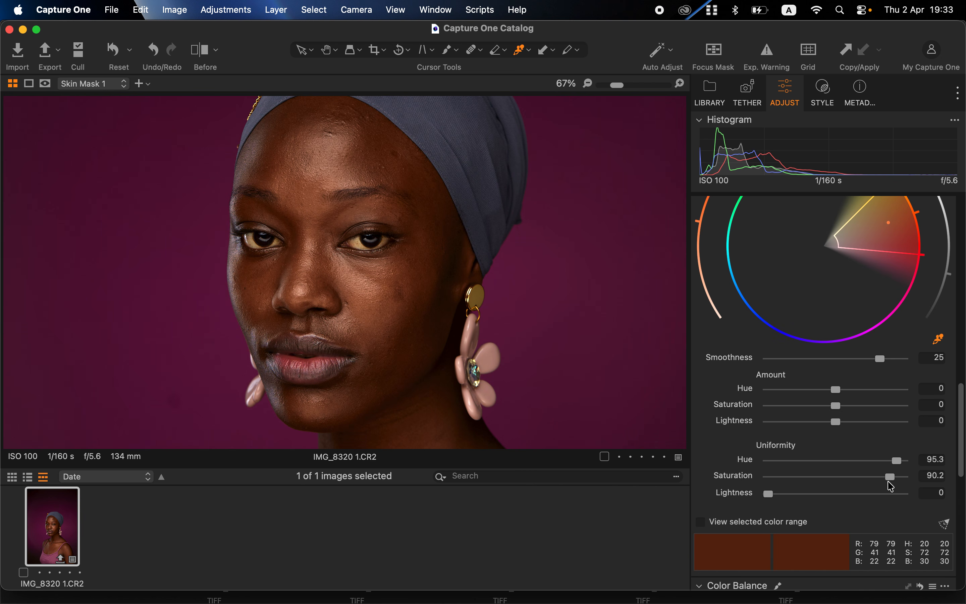
pyautogui.moveTo(891, 487); pyautogui.dragTo(893, 486)
# Step: Set the Skin Tone Amount Hue to -0.7 and Amount Saturation to -0.9
pyautogui.click(818, 390)
pyautogui.moveTo(817, 394); pyautogui.dragTo(799, 393)
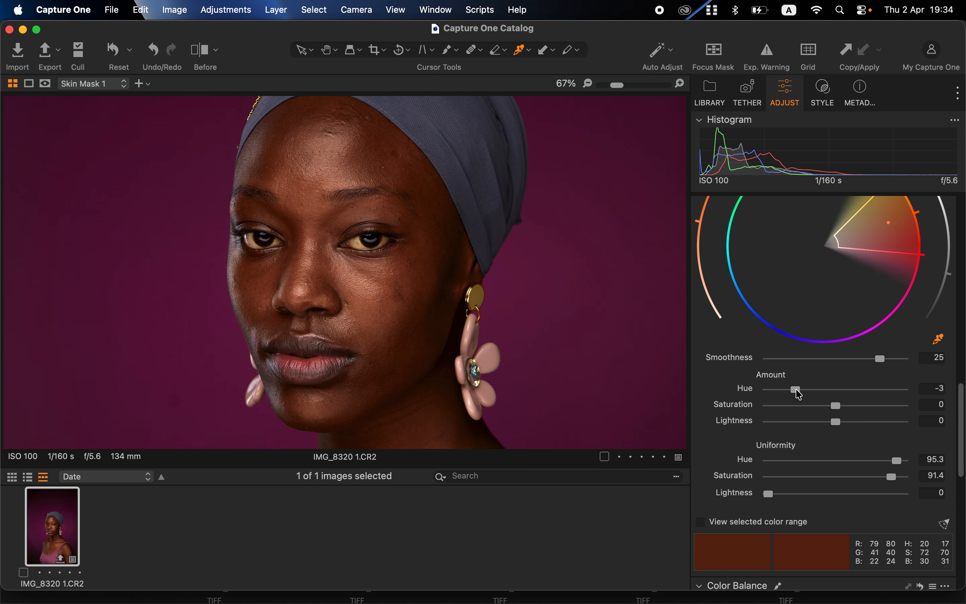
pyautogui.moveTo(799, 394); pyautogui.dragTo(872, 395)
pyautogui.click(827, 389)
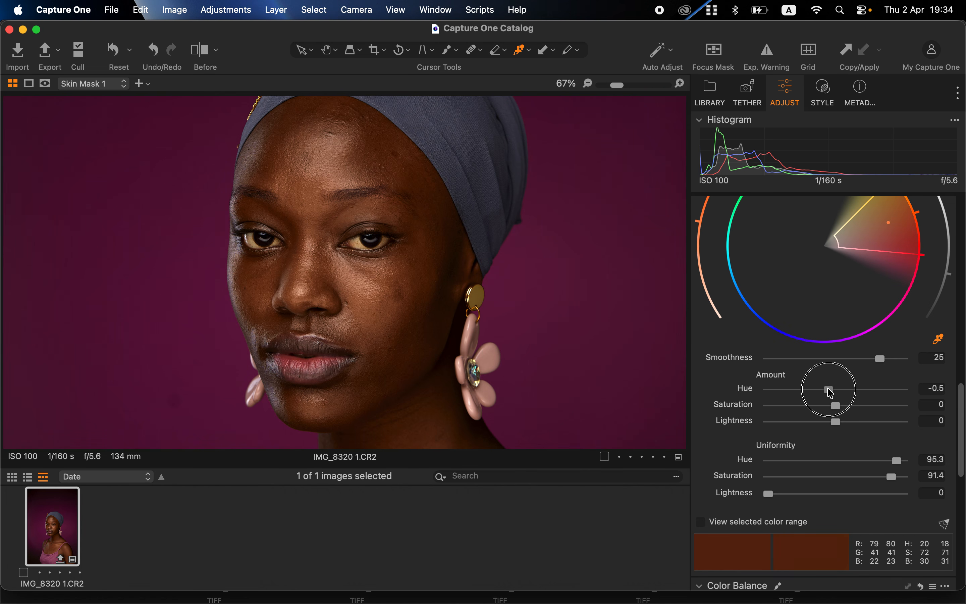
pyautogui.click(829, 392)
pyautogui.moveTo(829, 392); pyautogui.dragTo(827, 392)
pyautogui.click(831, 407)
pyautogui.moveTo(831, 407); pyautogui.dragTo(830, 406)
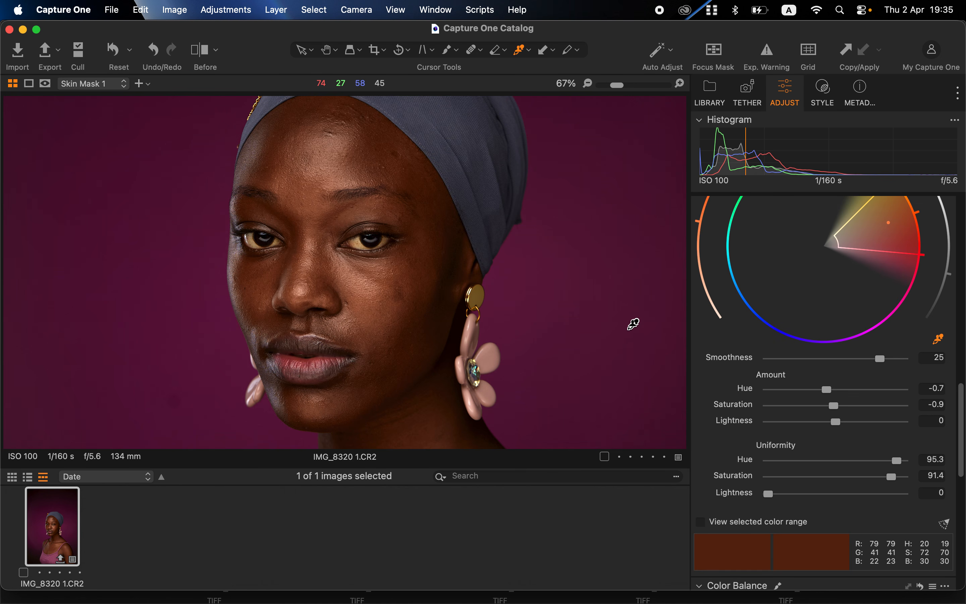
# Step: Examine the whole portrait with the before/after comparison, revealing the edited version across the full frame
pyautogui.scroll(-5, 632, 325)
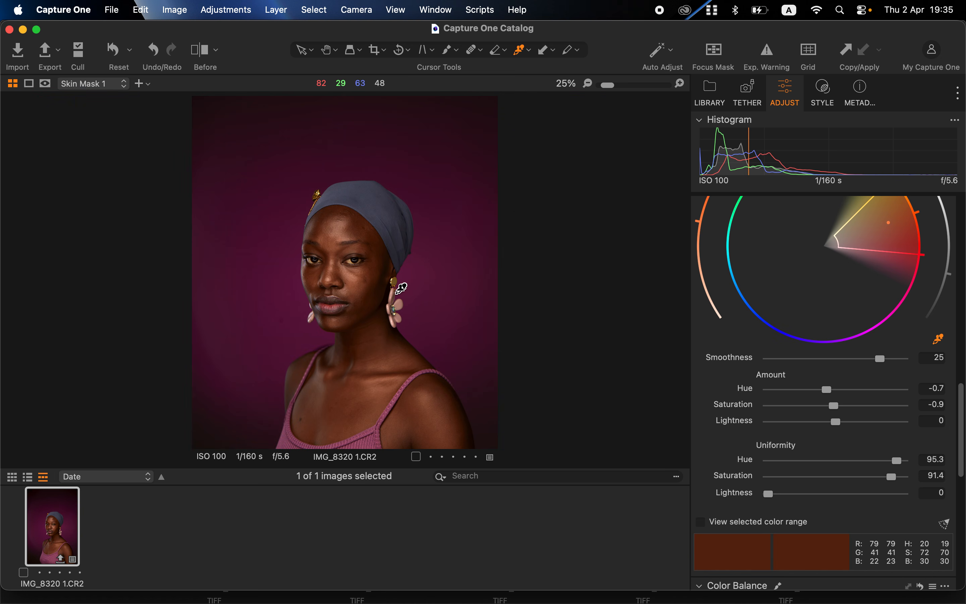
pyautogui.moveTo(396, 295); pyautogui.dragTo(413, 220)
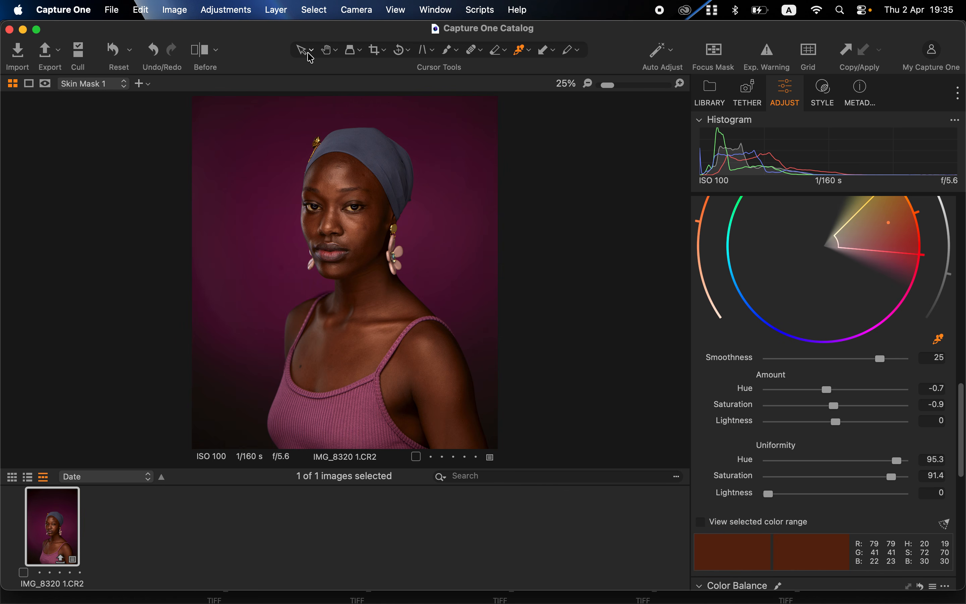
pyautogui.click(194, 52)
pyautogui.moveTo(345, 272); pyautogui.dragTo(167, 255)
# Step: Shift the skin layer's Color Balance midtones slightly toward yellow-green and its shadows slightly toward cyan-blue
pyautogui.scroll(-5, 822, 455)
pyautogui.scroll(-3, 825, 455)
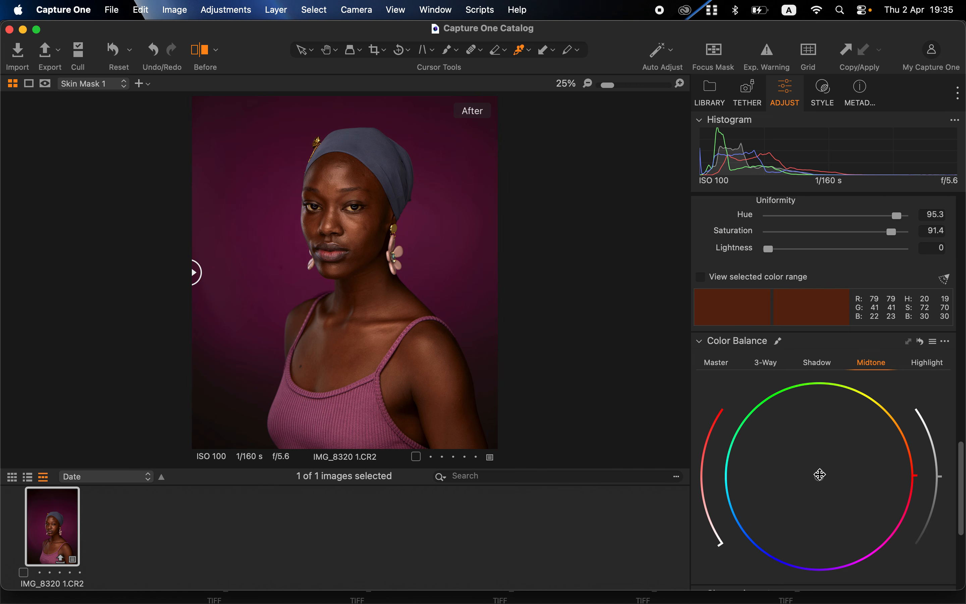
pyautogui.moveTo(820, 475); pyautogui.dragTo(827, 410)
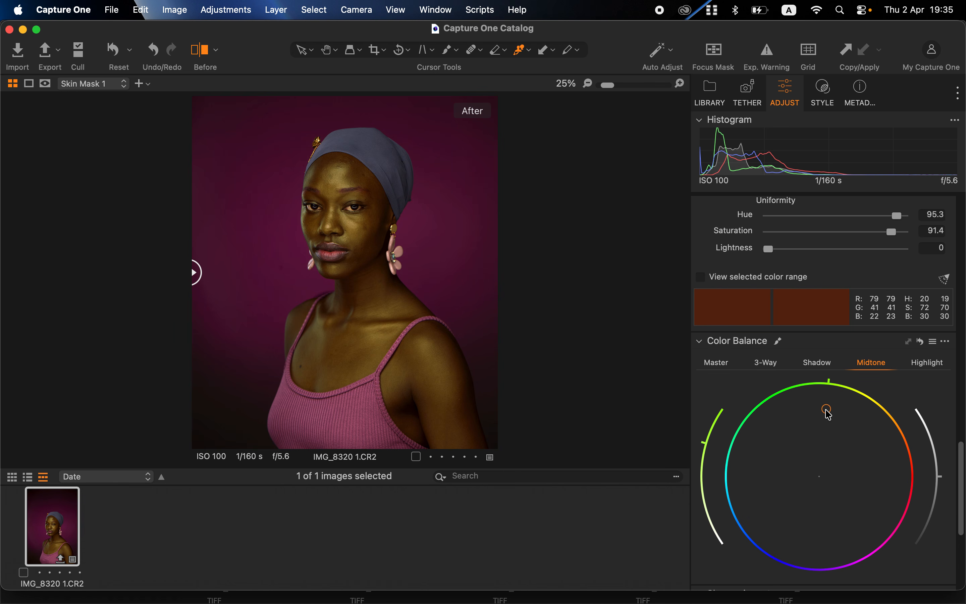
pyautogui.moveTo(827, 410); pyautogui.dragTo(820, 471)
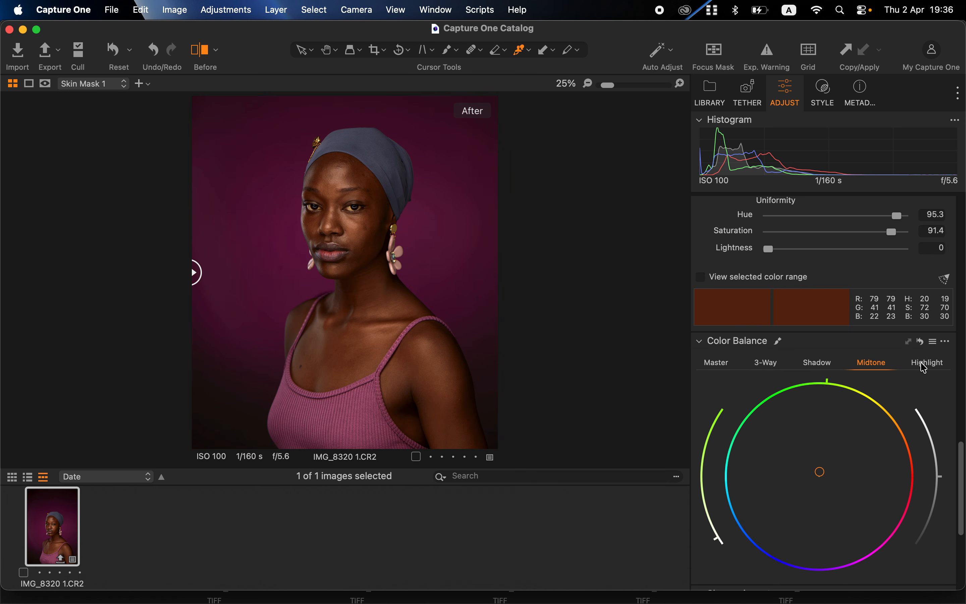
pyautogui.click(823, 367)
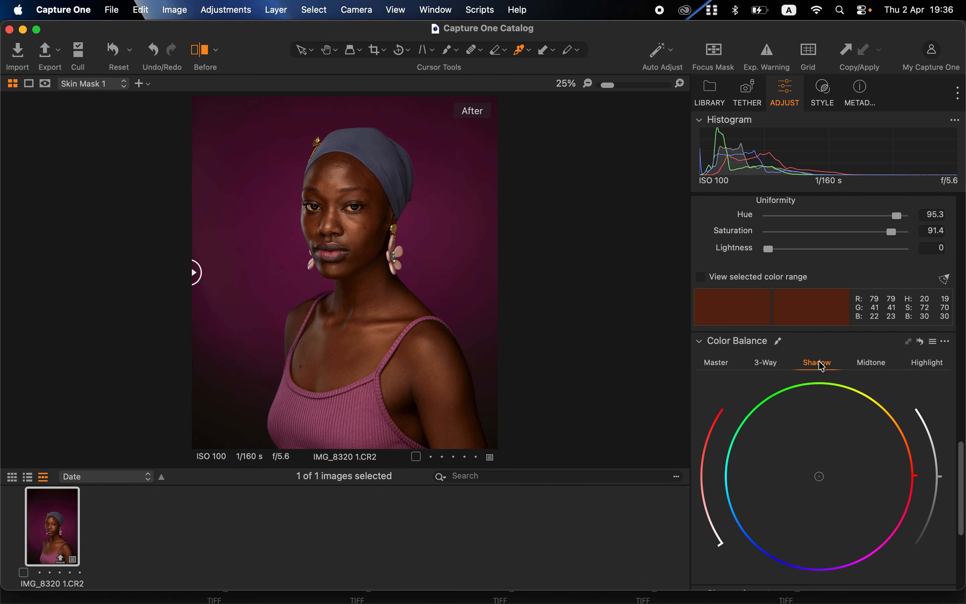
pyautogui.moveTo(817, 476); pyautogui.dragTo(814, 477)
# Step: Inspect the color-balanced skin closer up by moving the before/after divider across the portrait and back to the edited version
pyautogui.moveTo(195, 272); pyautogui.dragTo(230, 304)
pyautogui.scroll(2, 230, 304)
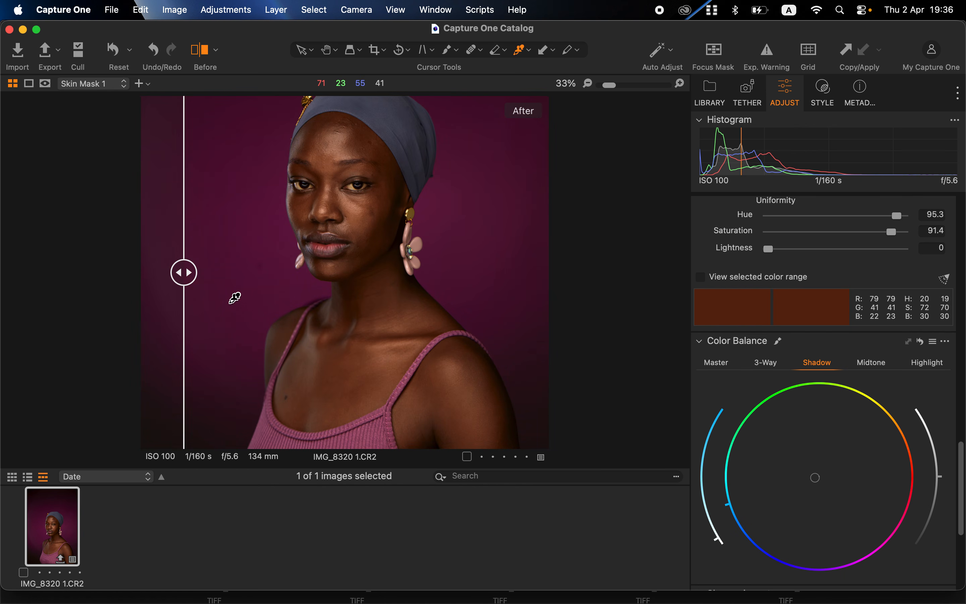
pyautogui.moveTo(183, 267); pyautogui.dragTo(47, 313)
pyautogui.moveTo(192, 305); pyautogui.dragTo(64, 298)
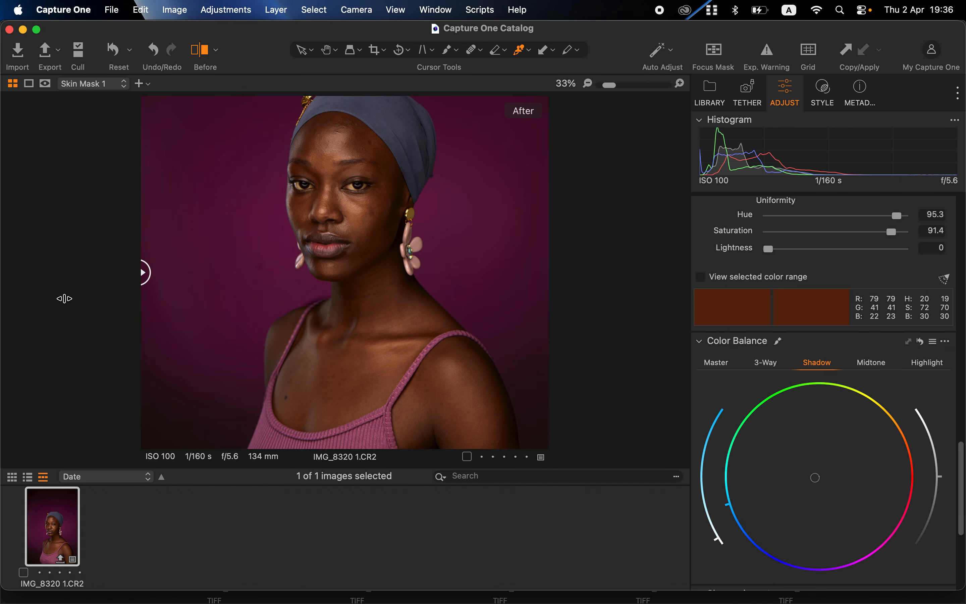
# Step: Hide the before/after comparison and reduce the skin mask layer's opacity to 97%
pyautogui.press('super+minus')
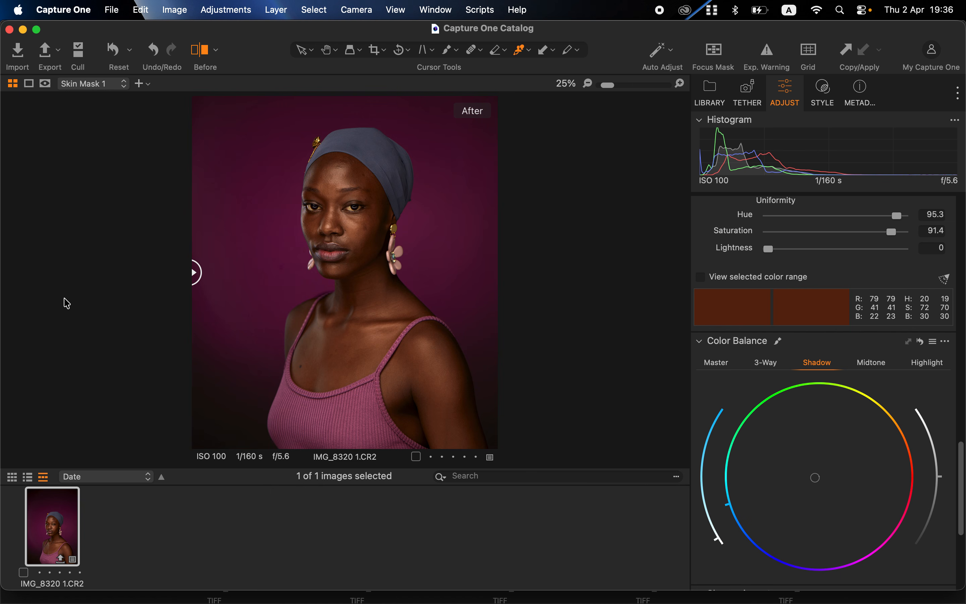
pyautogui.click(199, 45)
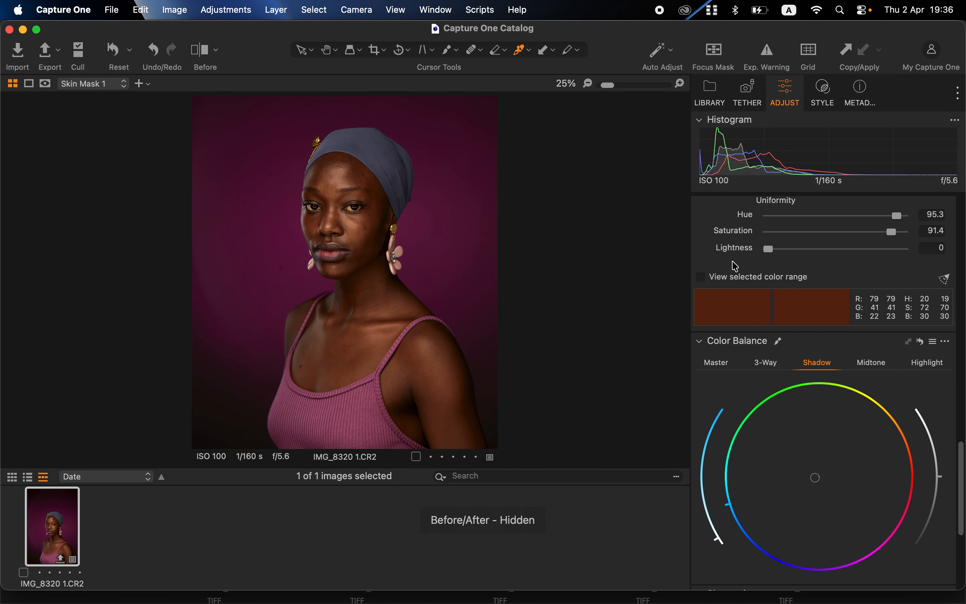
pyautogui.scroll(10, 859, 297)
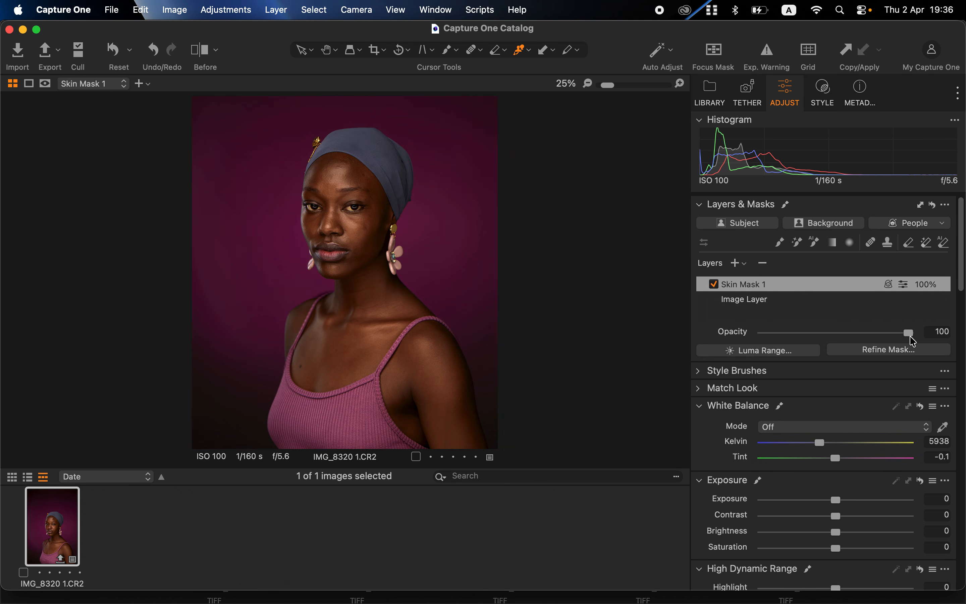
pyautogui.click(895, 334)
pyautogui.moveTo(894, 334); pyautogui.dragTo(903, 334)
# Step: Add a background mask layer, check its coverage, and set its white balance Tint to 7
pyautogui.click(817, 226)
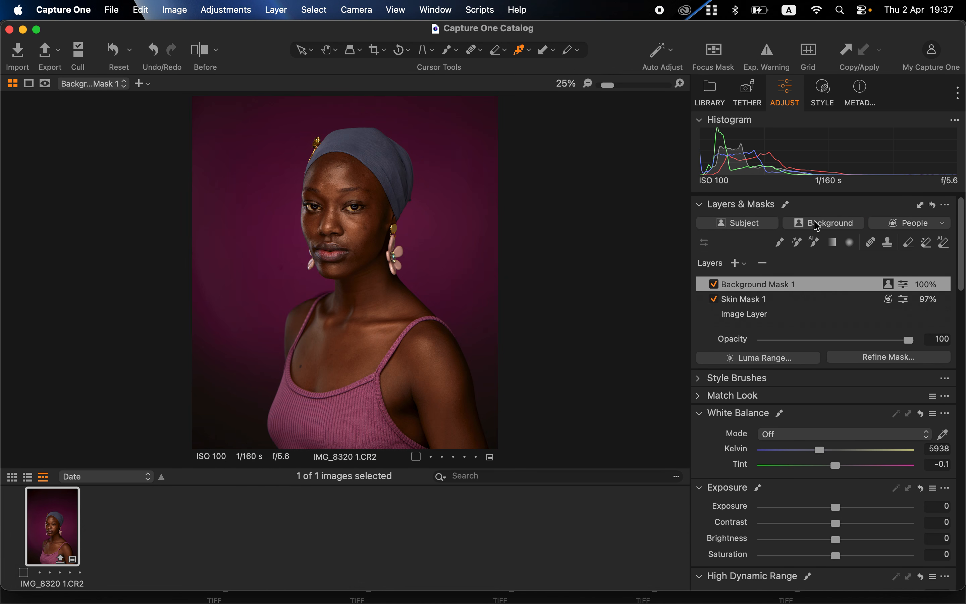
pyautogui.press('m')
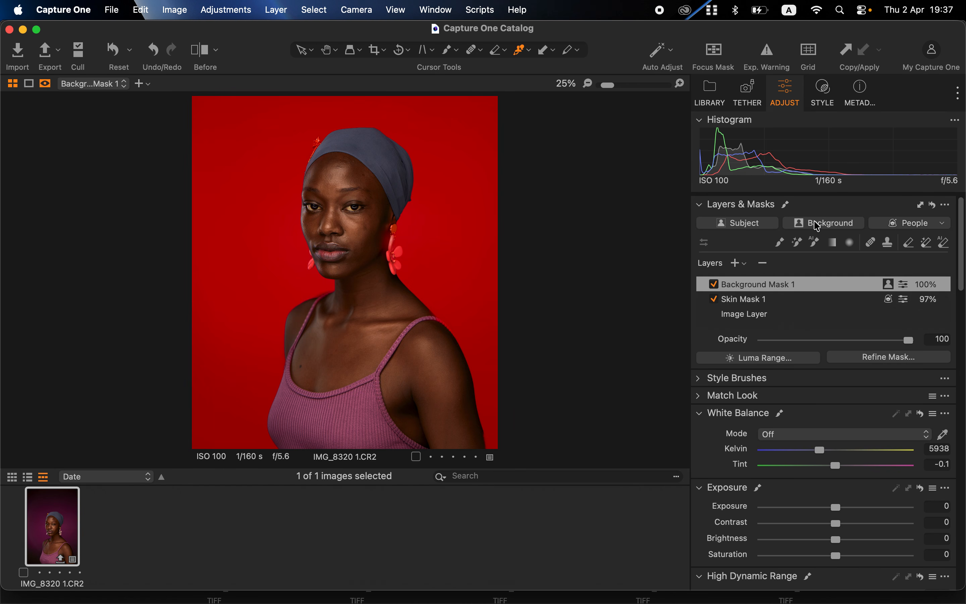
pyautogui.press('m')
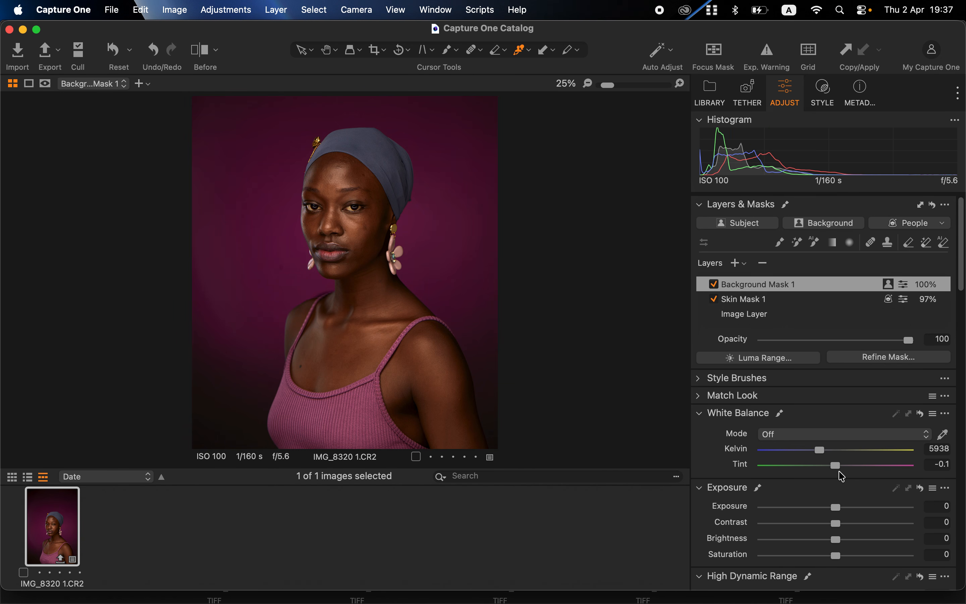
pyautogui.moveTo(846, 472); pyautogui.dragTo(848, 473)
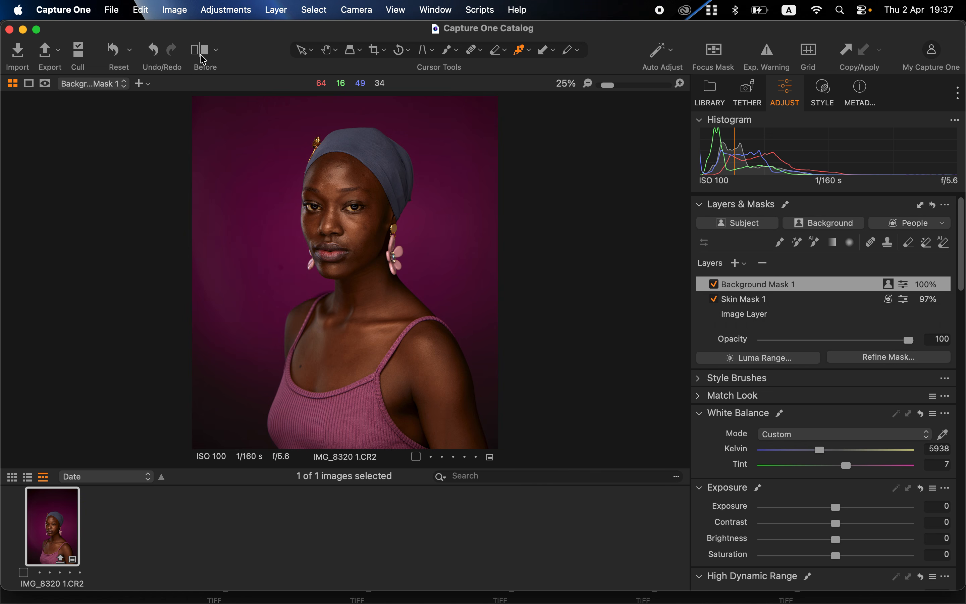
# Step: Compare the retinted background with the original using the before/after split view, ending with the edited version across the whole frame
pyautogui.click(213, 54)
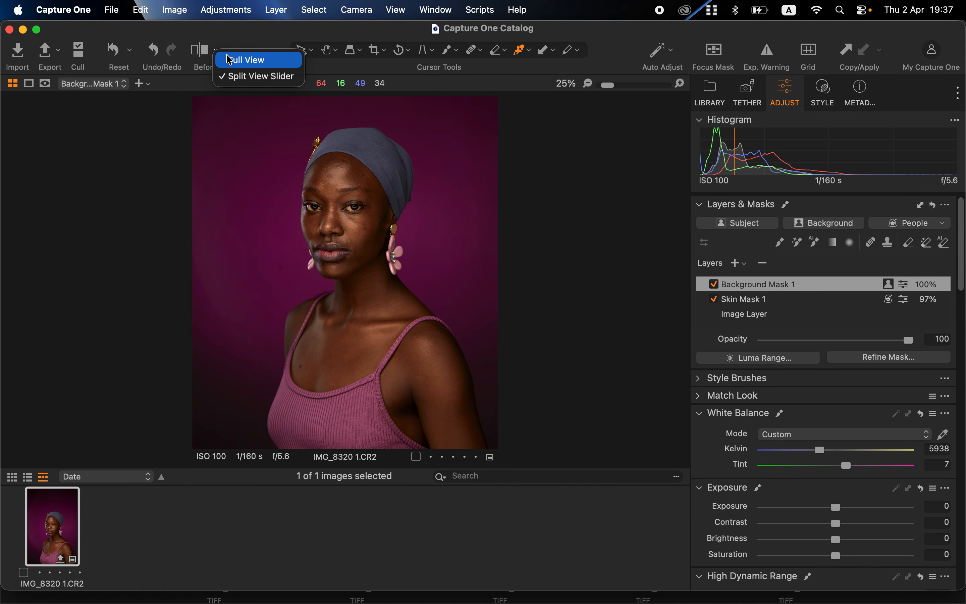
pyautogui.click(231, 60)
pyautogui.click(200, 50)
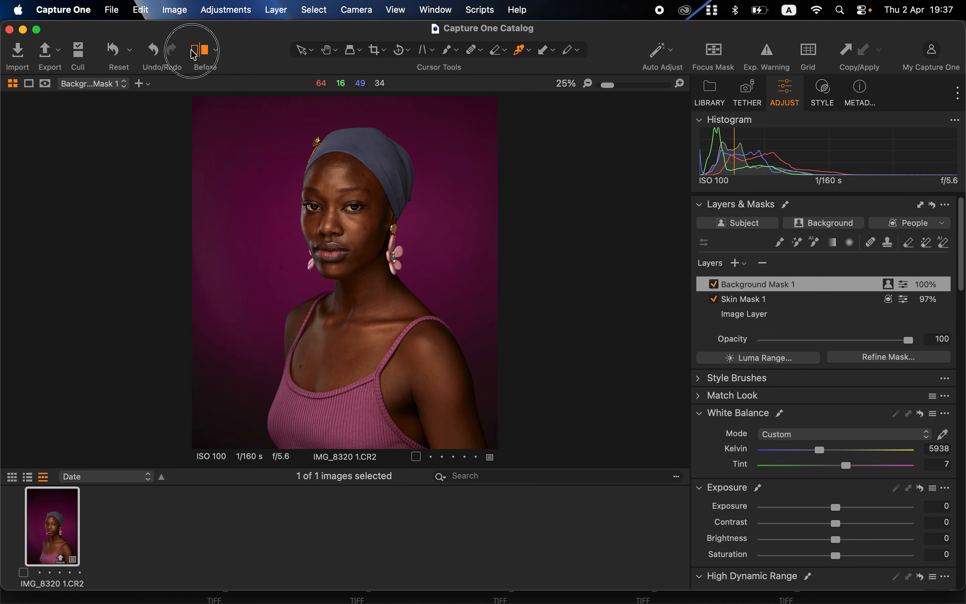
pyautogui.moveTo(346, 272); pyautogui.dragTo(164, 237)
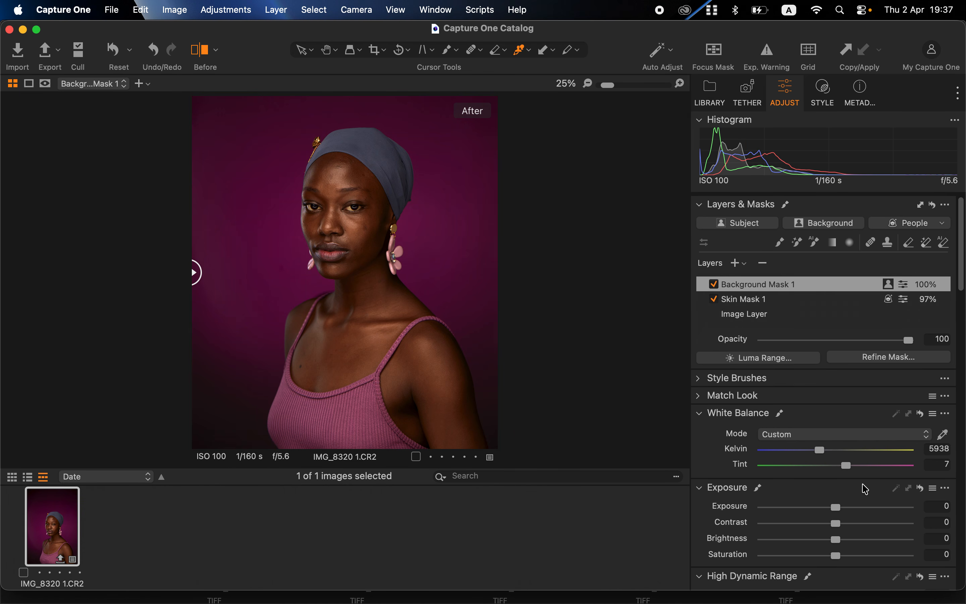
# Step: Set the background layer's Exposure to -0.12, and try a lower Saturation before resetting it to 0
pyautogui.click(836, 509)
pyautogui.moveTo(837, 511); pyautogui.dragTo(834, 510)
pyautogui.moveTo(836, 556)
pyautogui.mouseDown()
pyautogui.moveTo(810, 557)
pyautogui.moveTo(819, 557)
pyautogui.mouseUp()
pyautogui.doubleClick(819, 557)
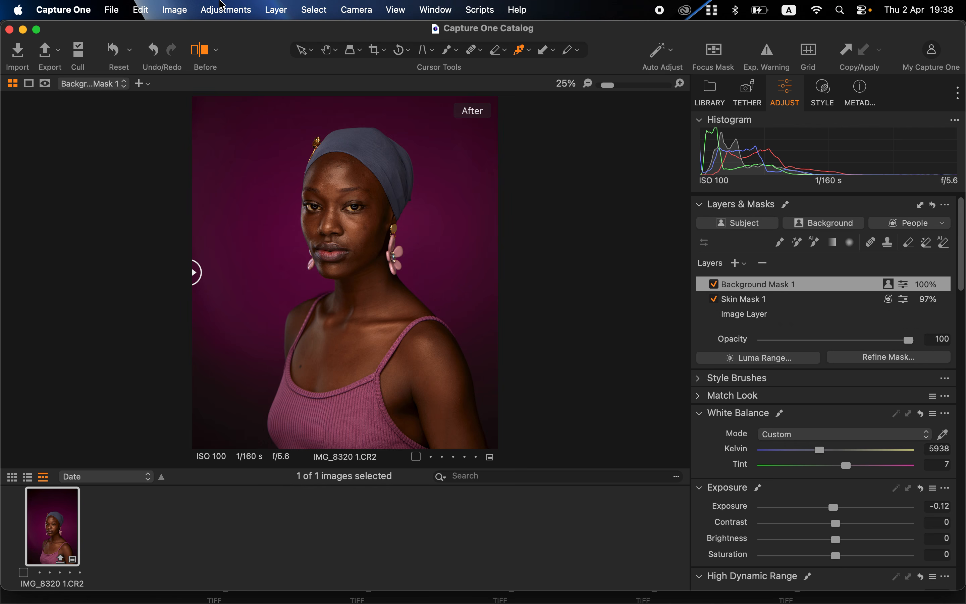
# Step: Copy the finished portrait's adjustments for applying to other images
pyautogui.click(222, 9)
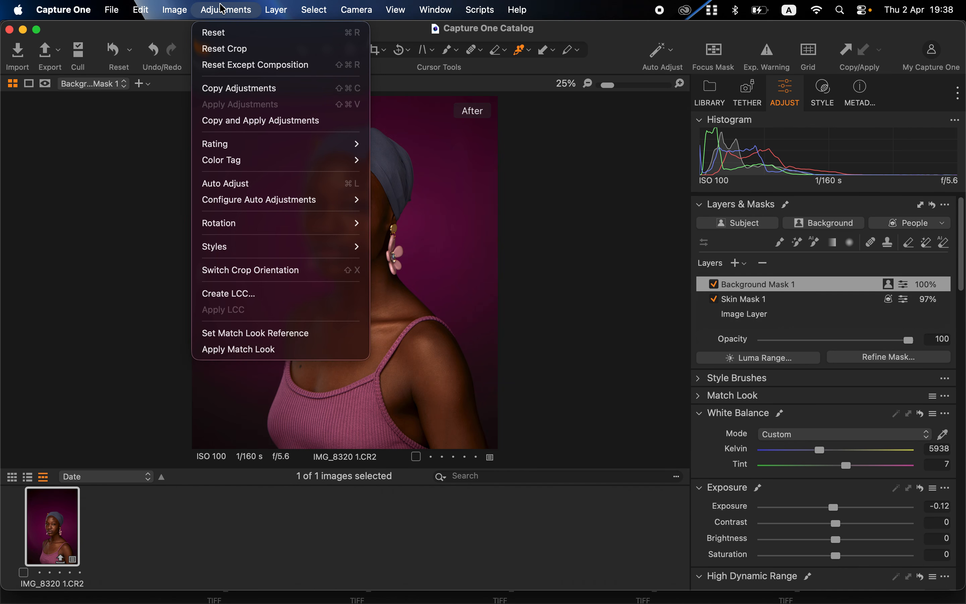
pyautogui.click(230, 95)
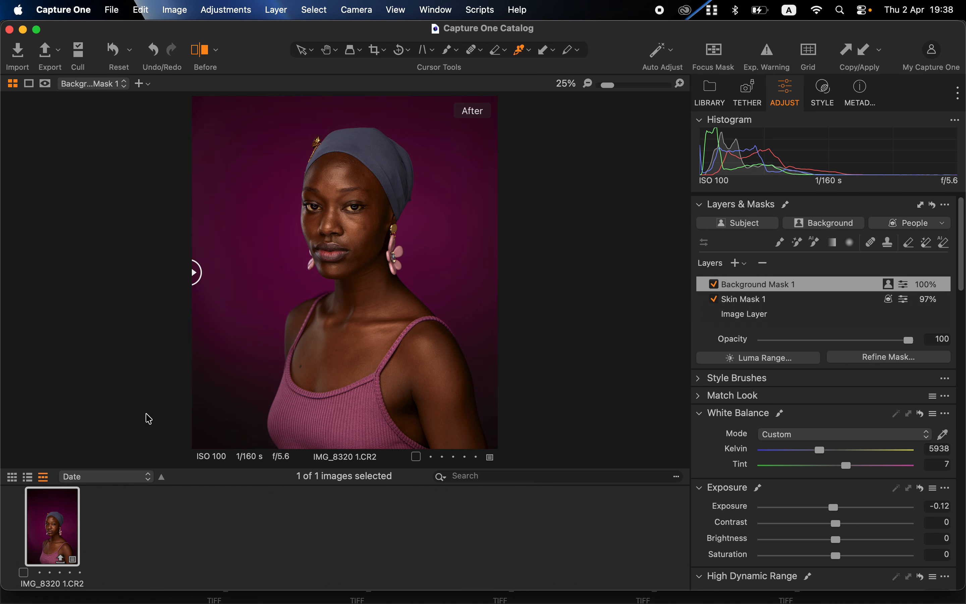
pyautogui.click(239, 7)
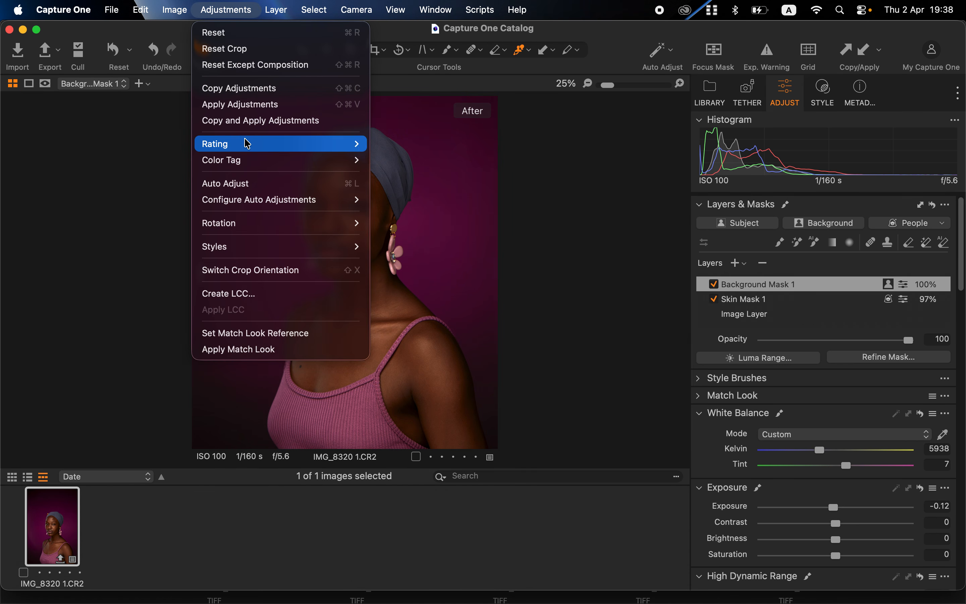
pyautogui.click(620, 217)
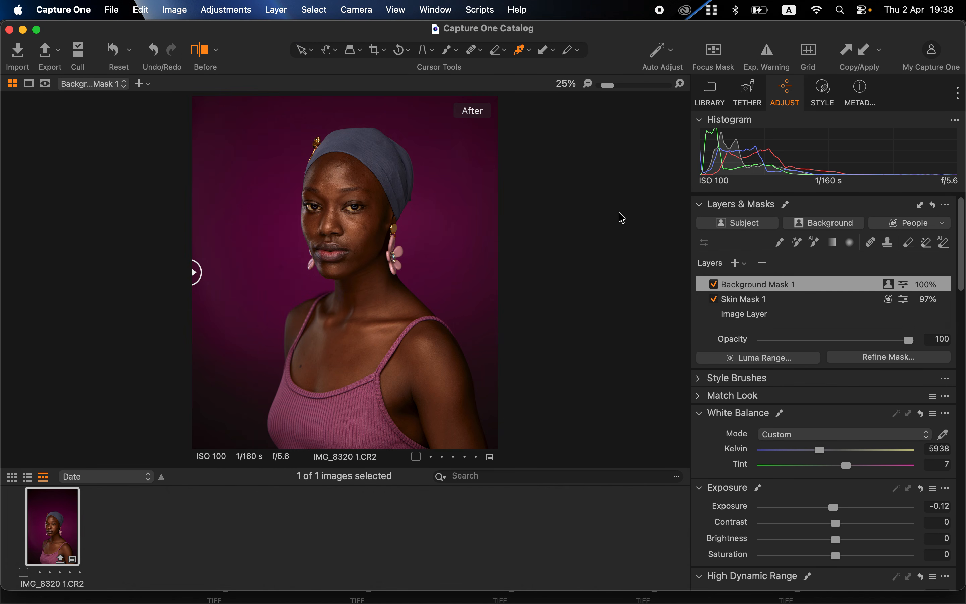